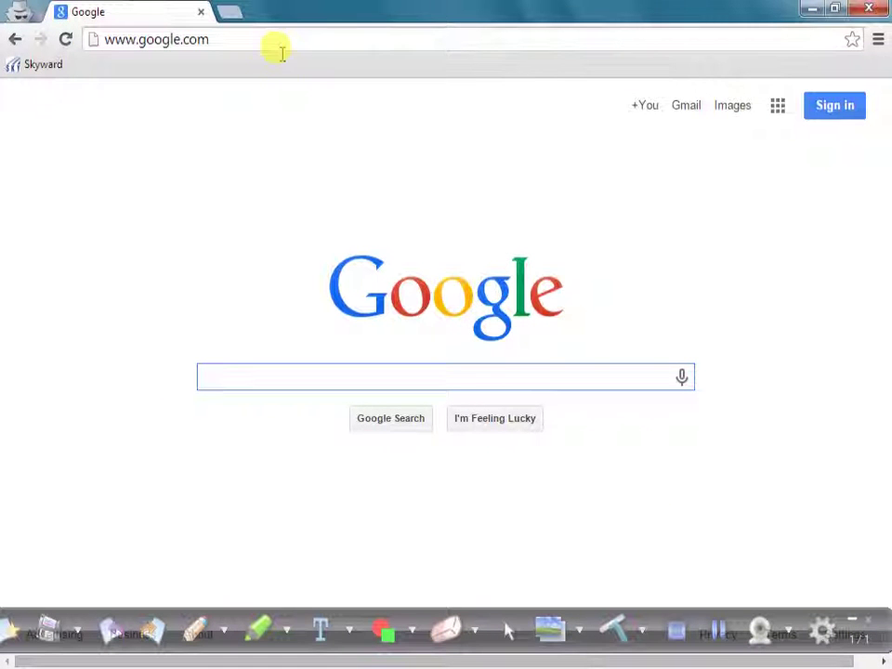
- Search Google for 'google classroom', open the Google for Education result, and continue to Classroom sign-in
click(327, 45)
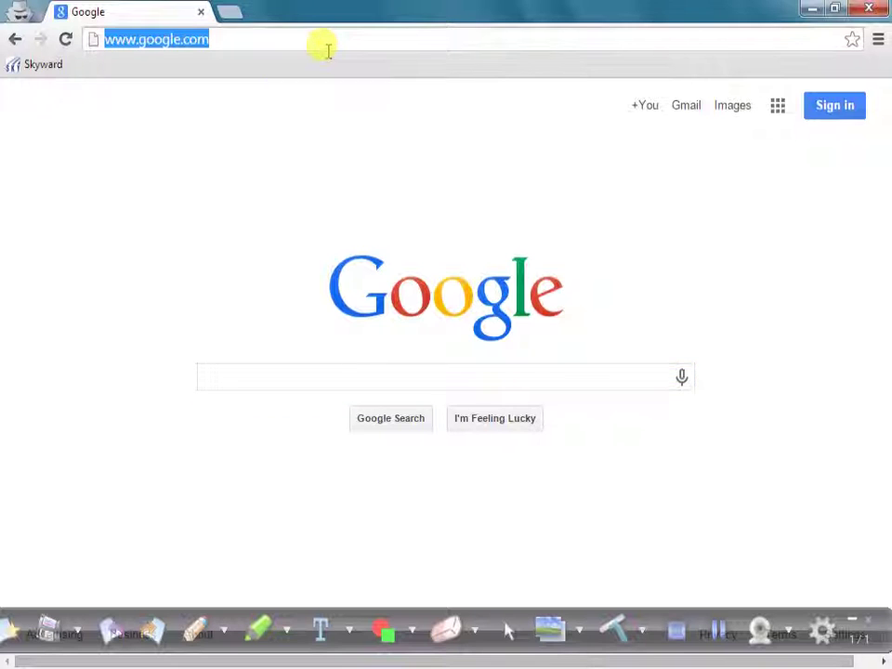
click(333, 379)
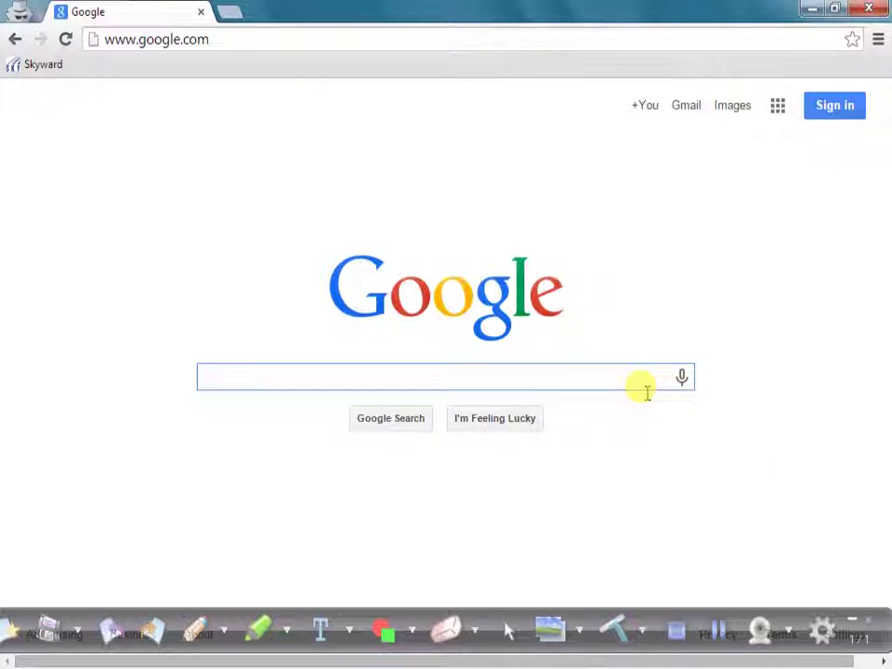
text(google cla)
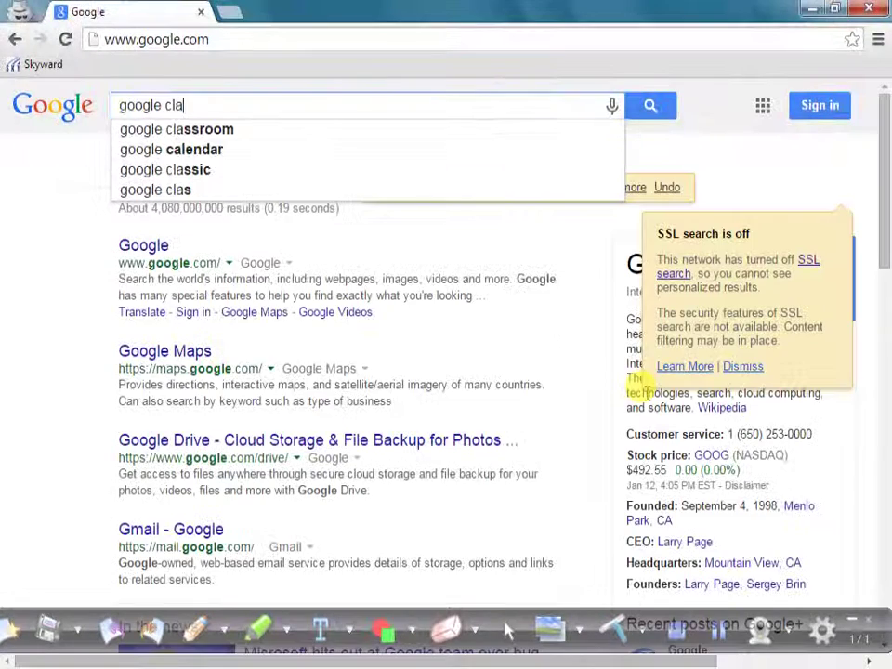
text(ssroom)
key(Return)
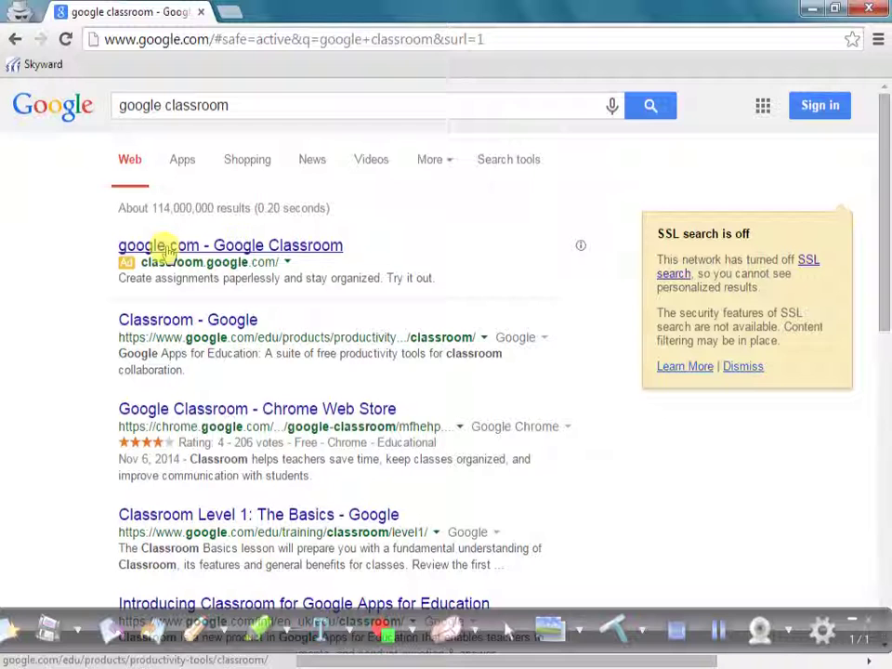
click(164, 249)
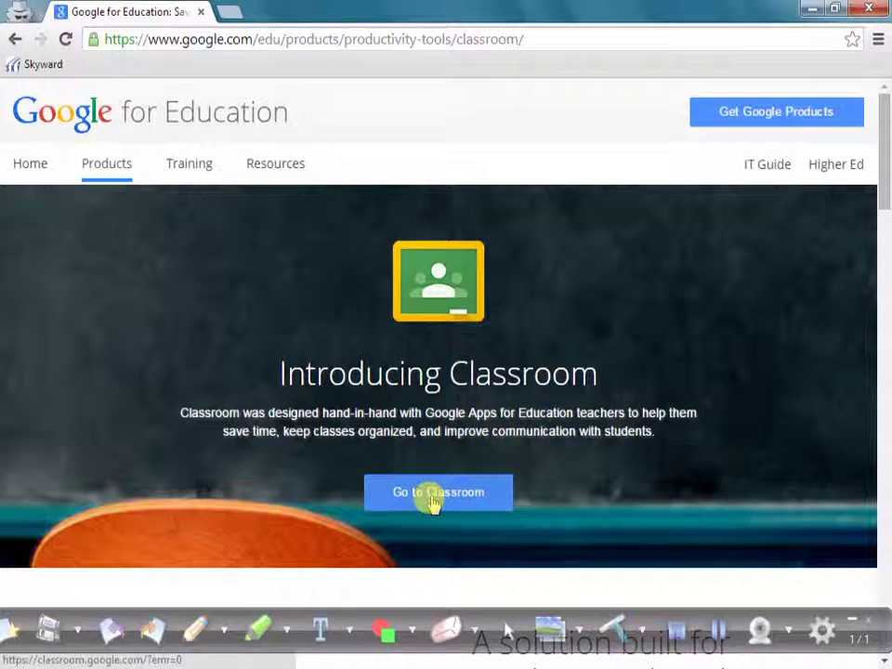
click(431, 500)
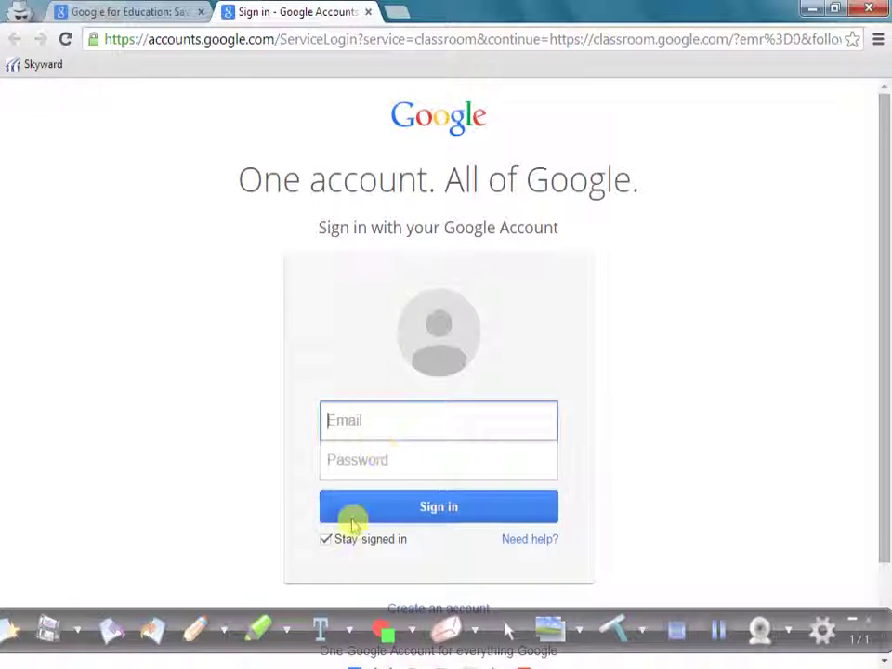
- Leave the 'Stay signed in' option unchecked on the Classroom sign-in page
click(330, 543)
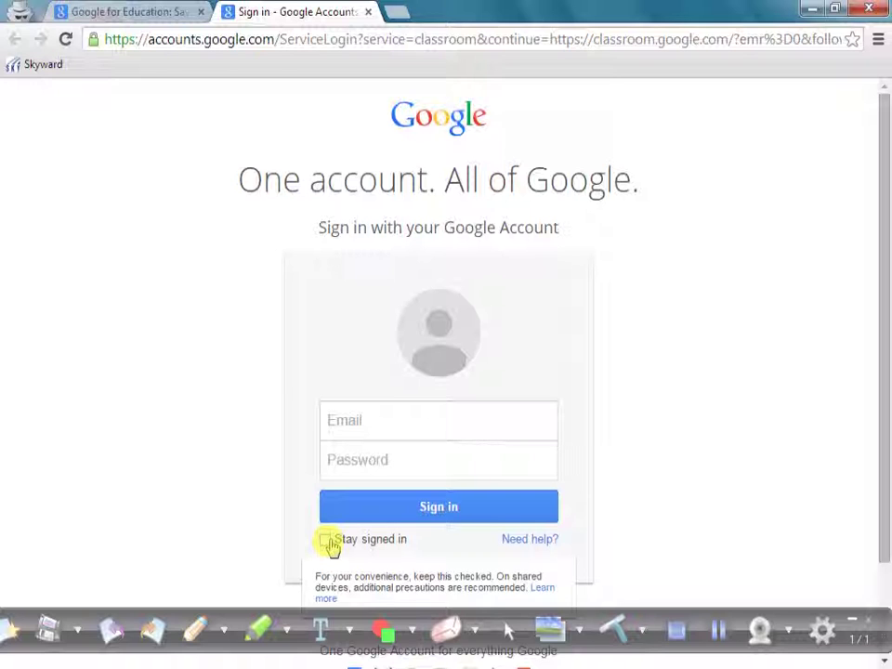
click(330, 543)
click(326, 540)
- Start entering the teacher's e-mail in the Email field, then clear the partial entry
click(349, 420)
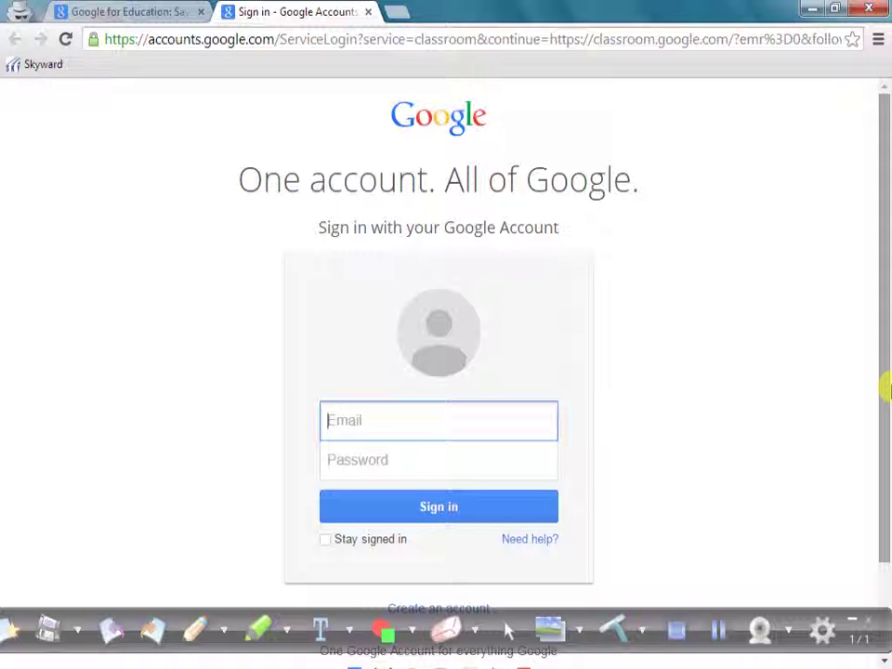
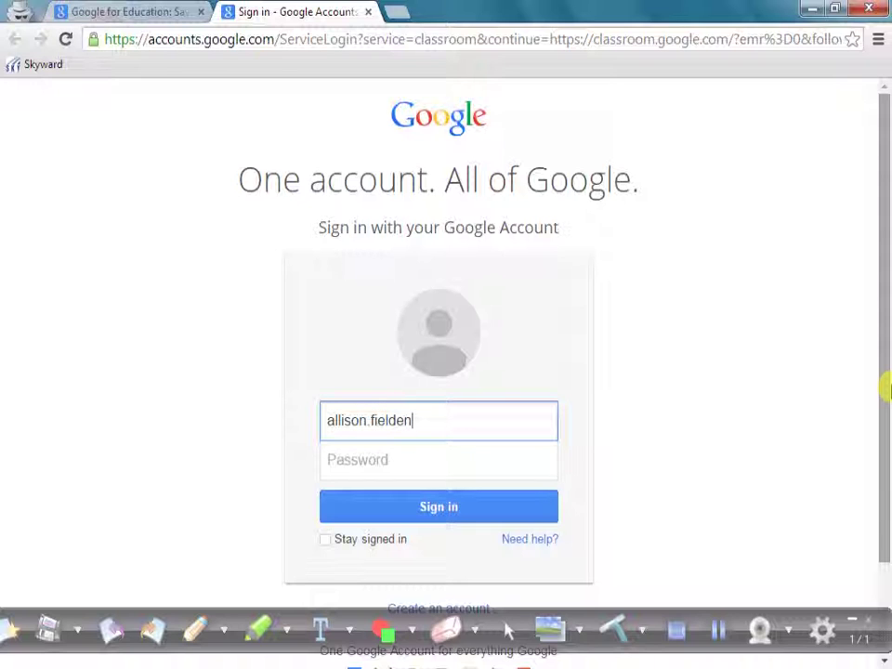
text(@)
key(BackSpace)
key(BackSpace)
key(BackSpace)
key(BackSpace)
key(BackSpace)
key(BackSpace)
key(BackSpace)
key(BackSpace)
key(BackSpace)
key(BackSpace)
key(BackSpace)
key(BackSpace)
key(BackSpace)
key(BackSpace)
key(BackSpace)
key(BackSpace)
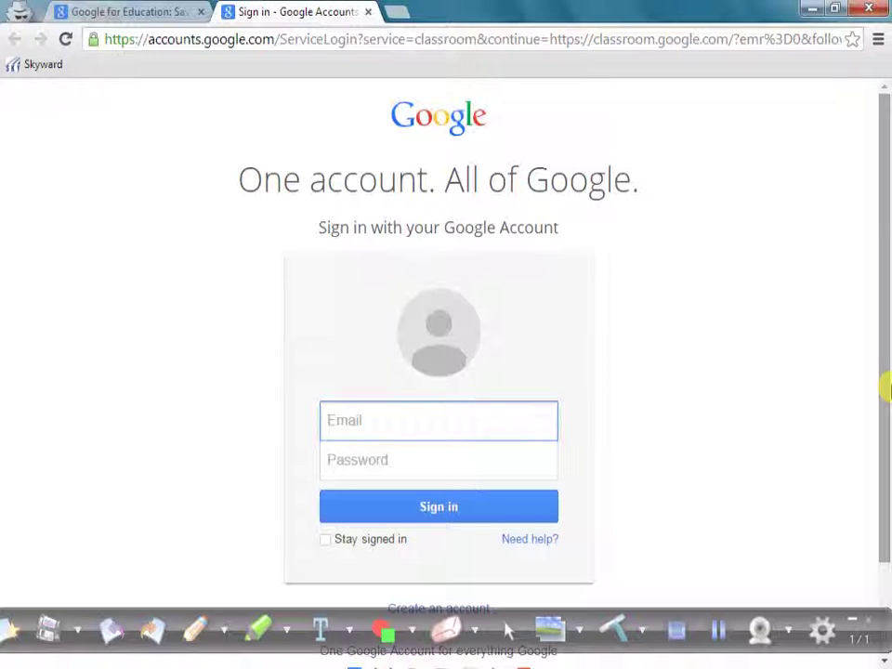
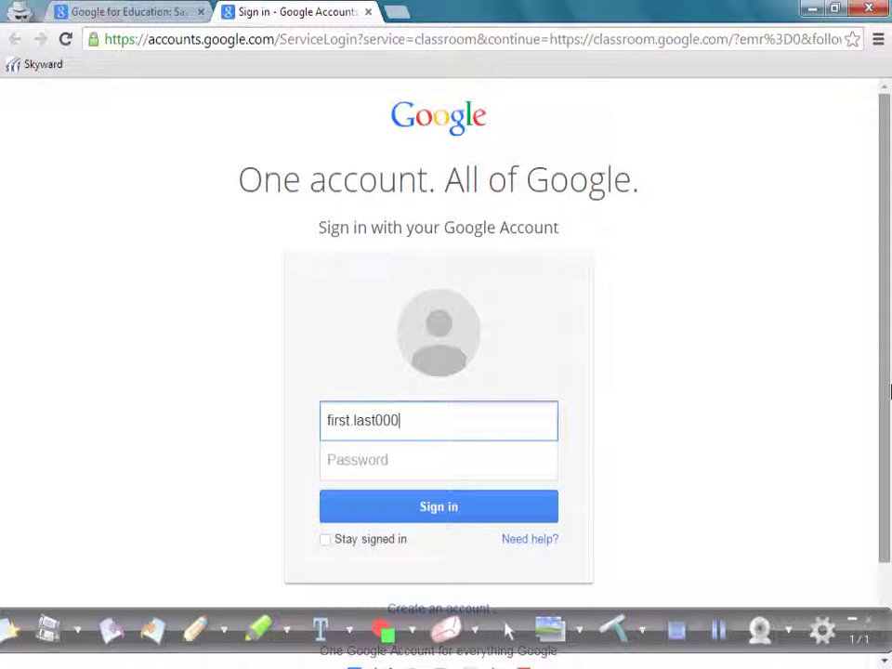
- Enter an example student school e-mail address and move to the Password field
key(Tab)
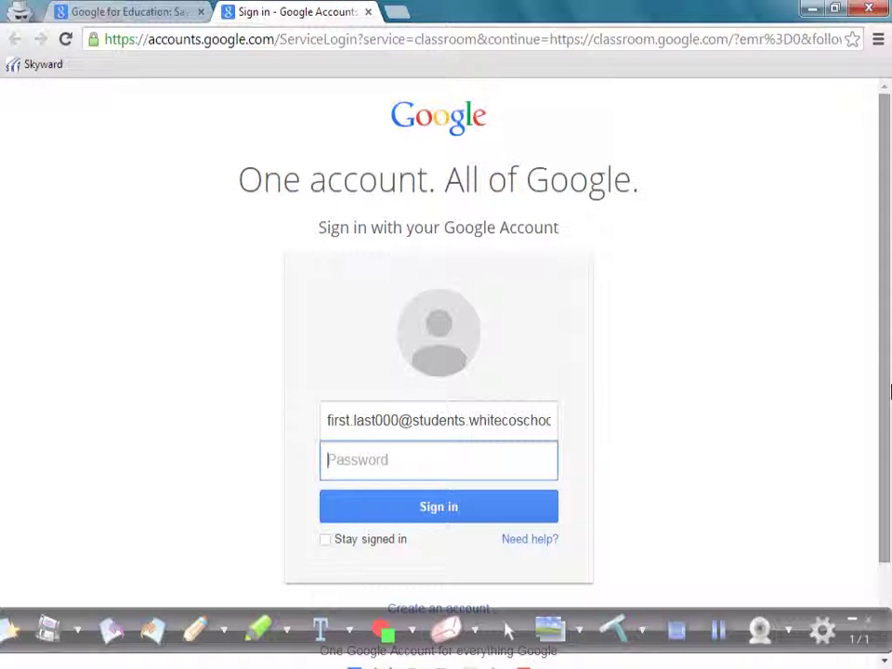
- Replace the e-mail with the teacher's school address, enter the account password, and sign in
double_click(331, 421)
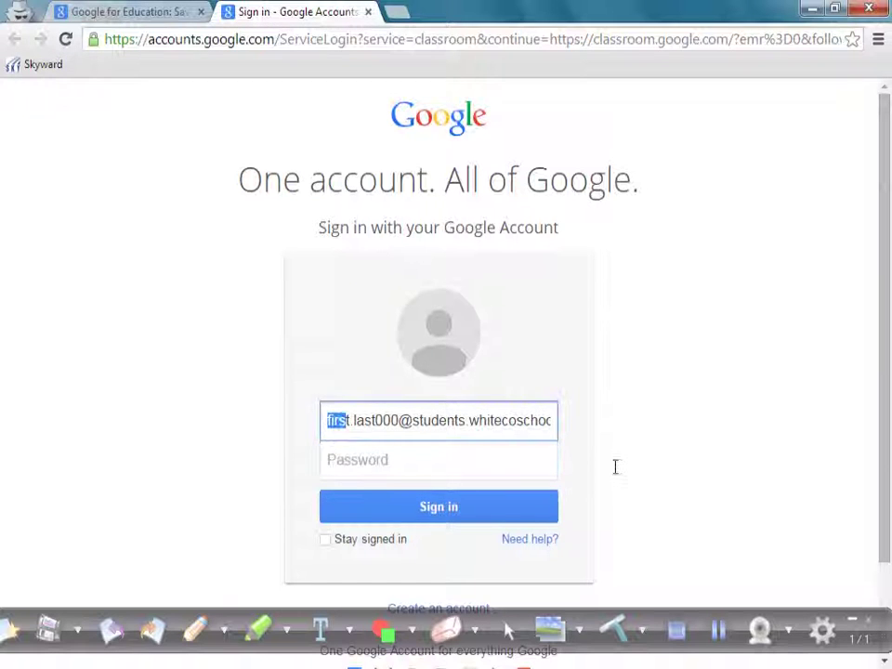
key(ctrl+a)
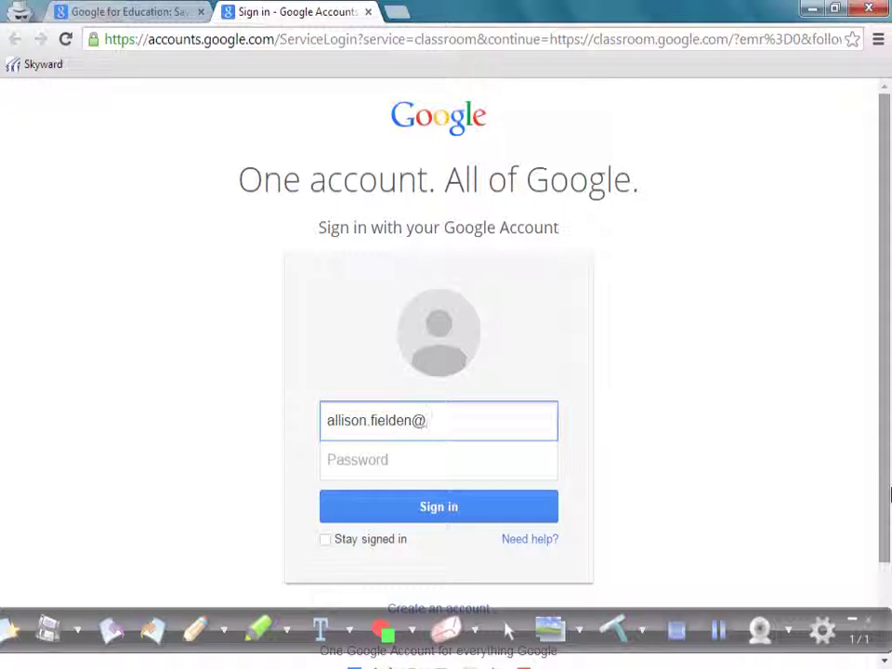
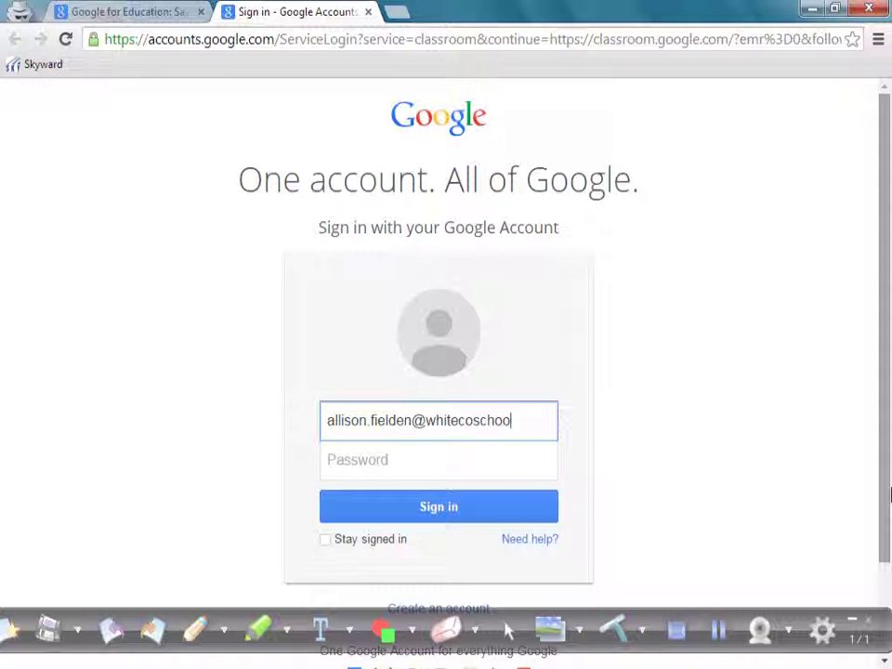
key(Tab)
text(•••••••)
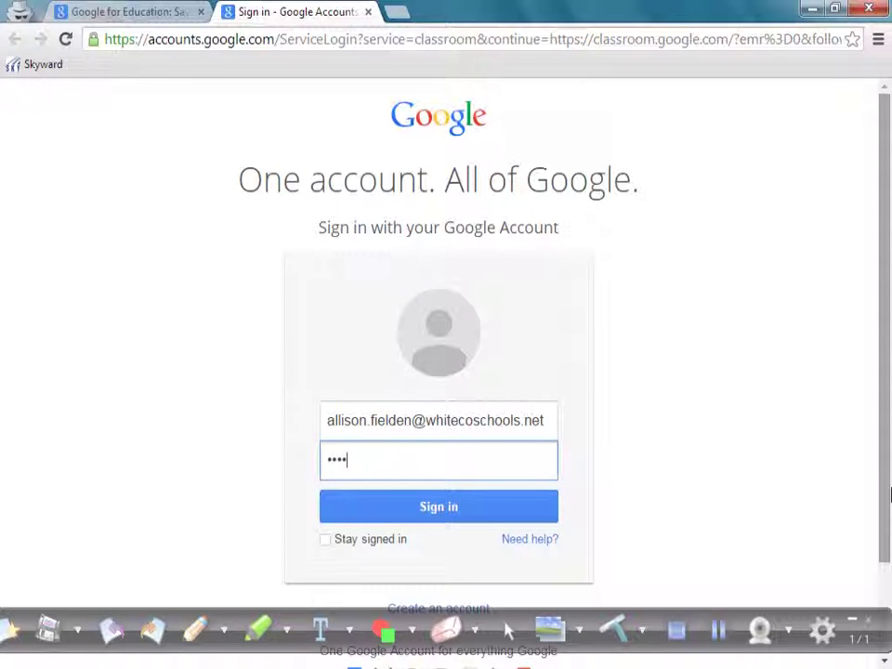
text(••••)
click(409, 515)
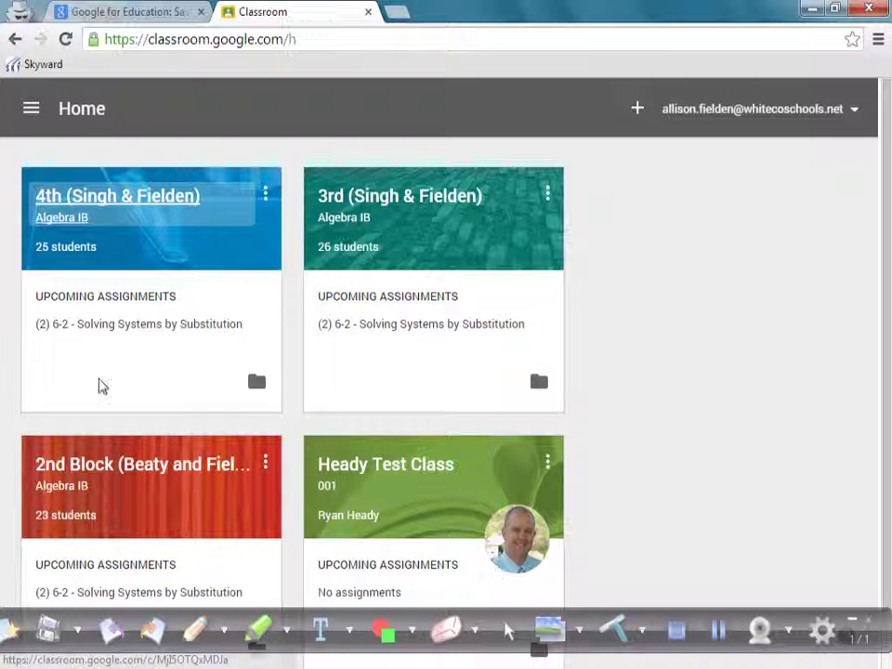
- Open the 4th class stream, scroll to the 6-2 Solving Systems by Substitution assignment, and open its video
click(126, 201)
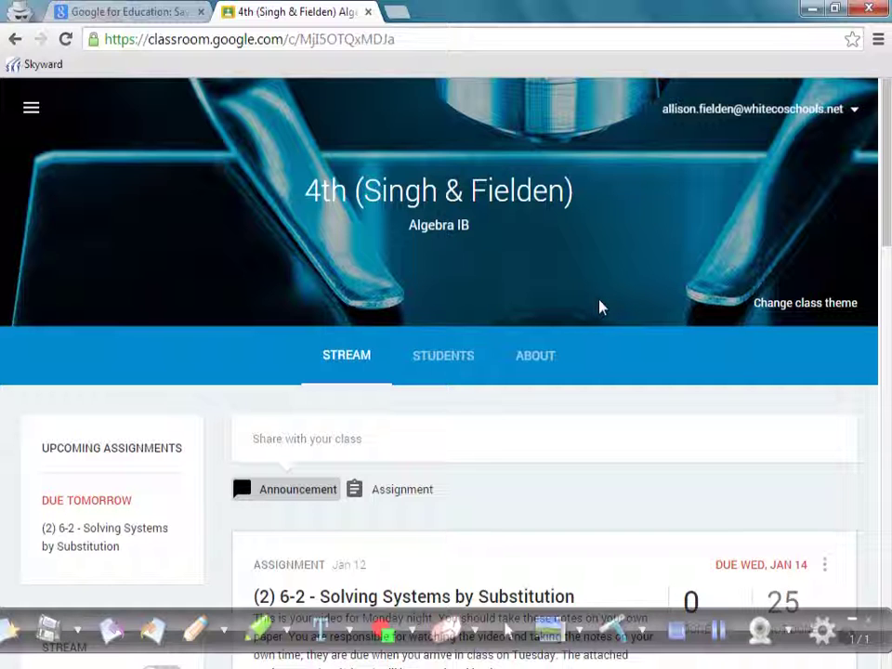
scroll(600, 309, down, 2)
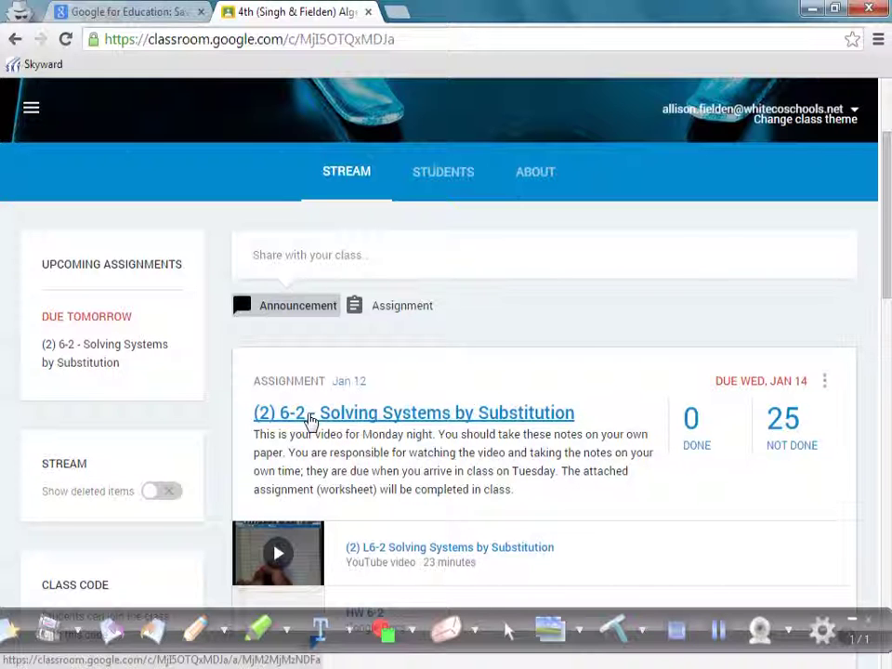
scroll(293, 419, down, 2)
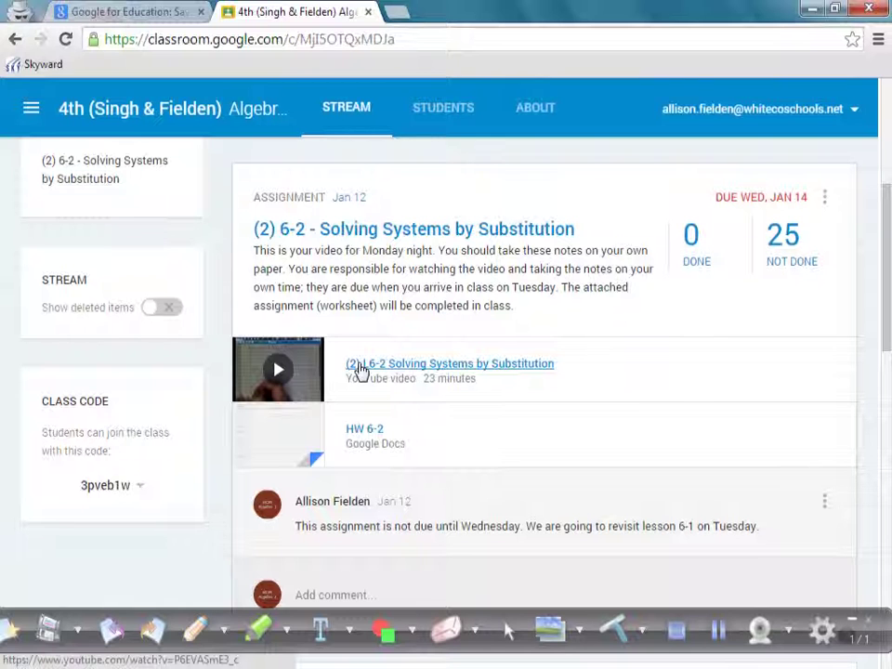
click(280, 381)
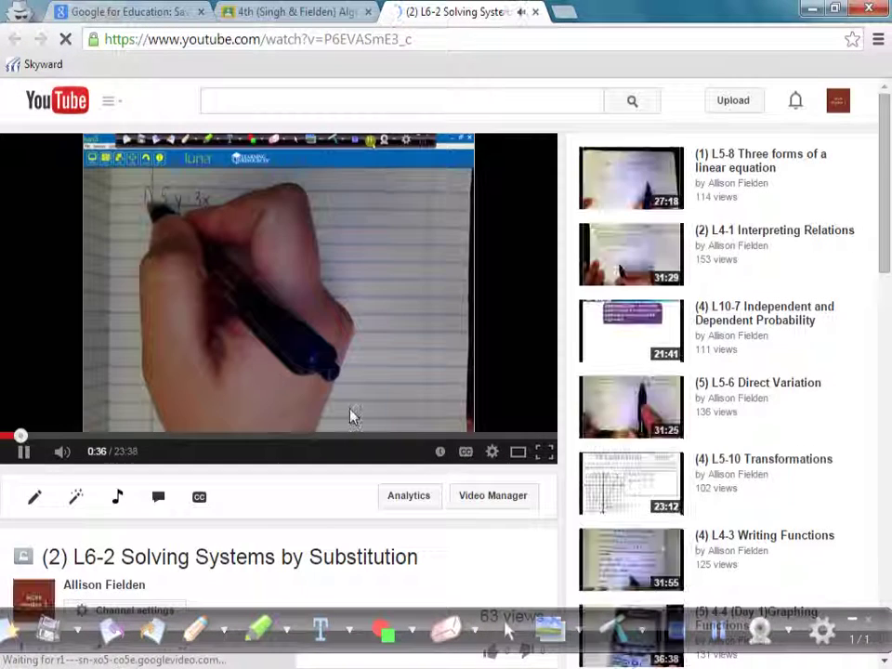
- Pause the L6-2 Solving Systems by Substitution video, view it full screen, then exit full screen
click(25, 455)
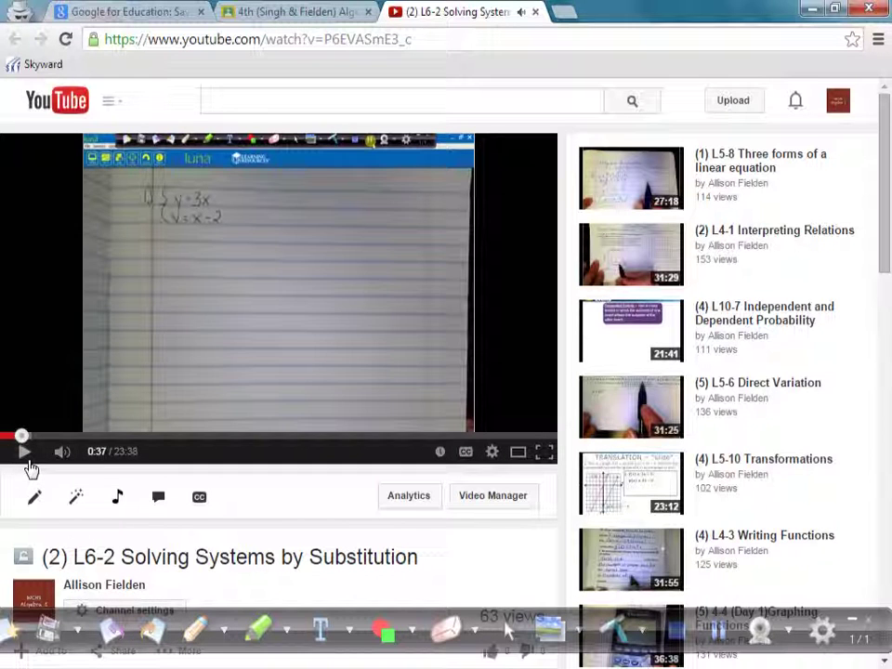
click(553, 456)
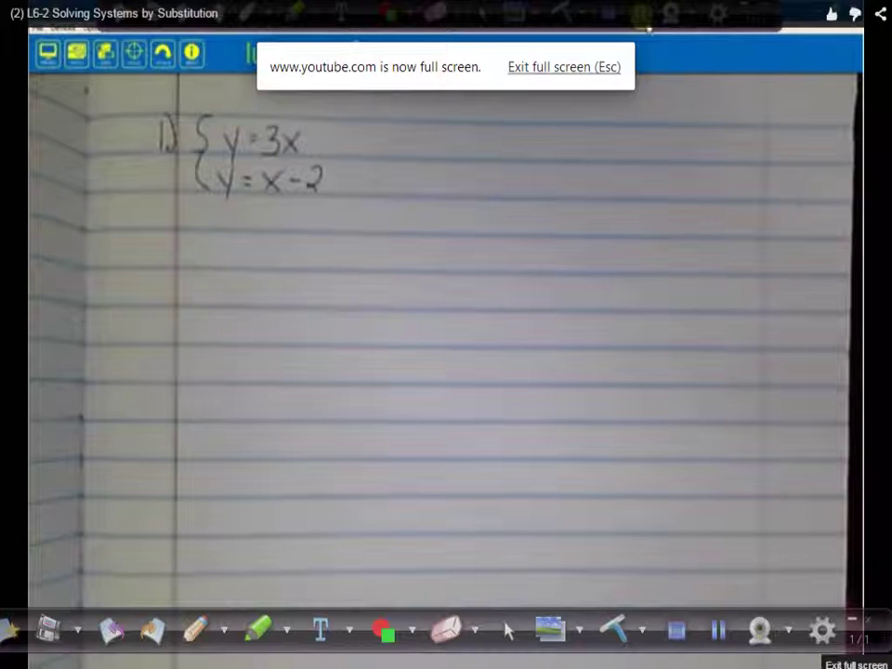
key(Escape)
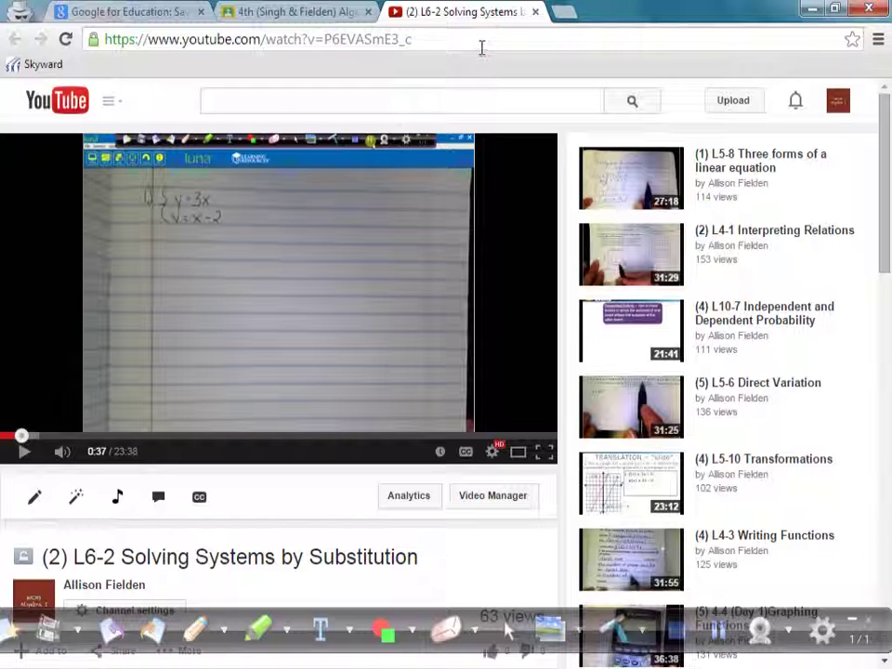
- Close the YouTube tab, scroll back up the class stream, and show the Luna camera view
click(536, 13)
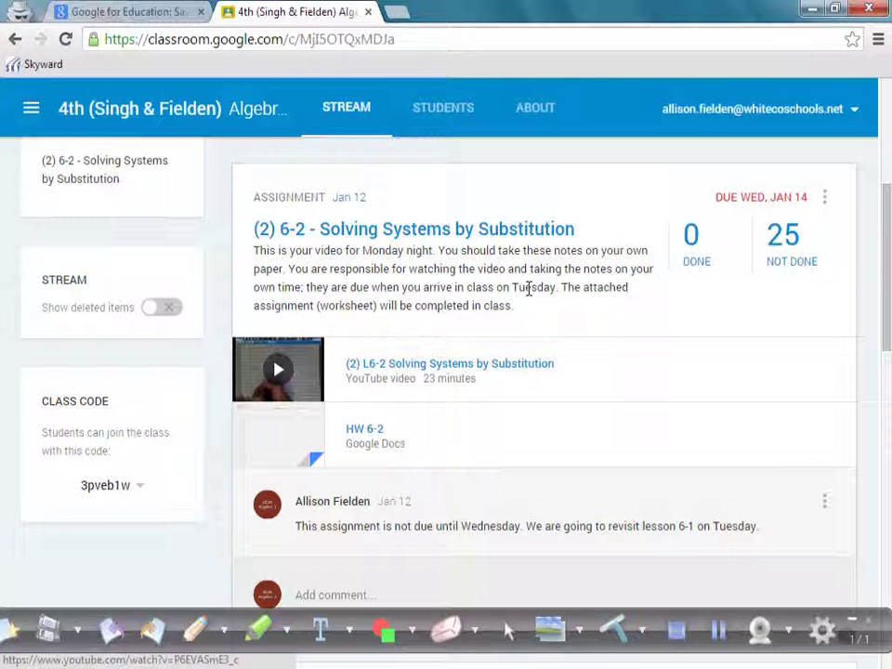
scroll(539, 307, down, 6)
scroll(578, 359, up, 10)
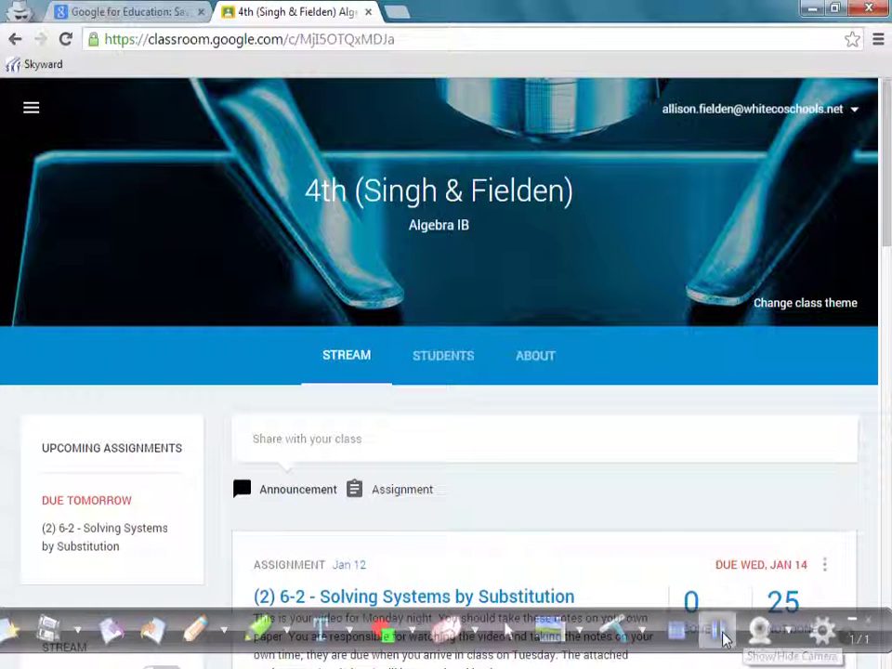
click(763, 643)
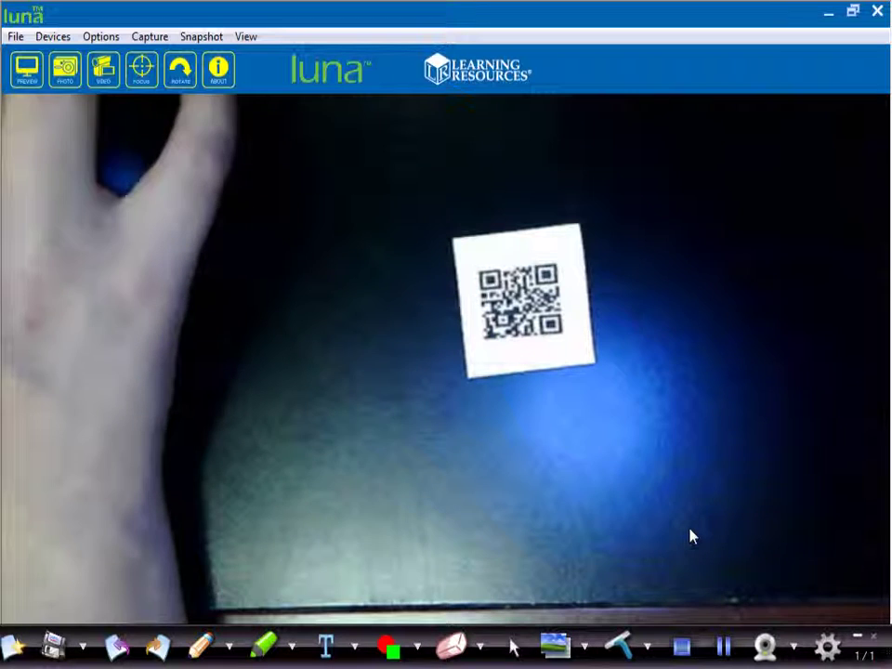